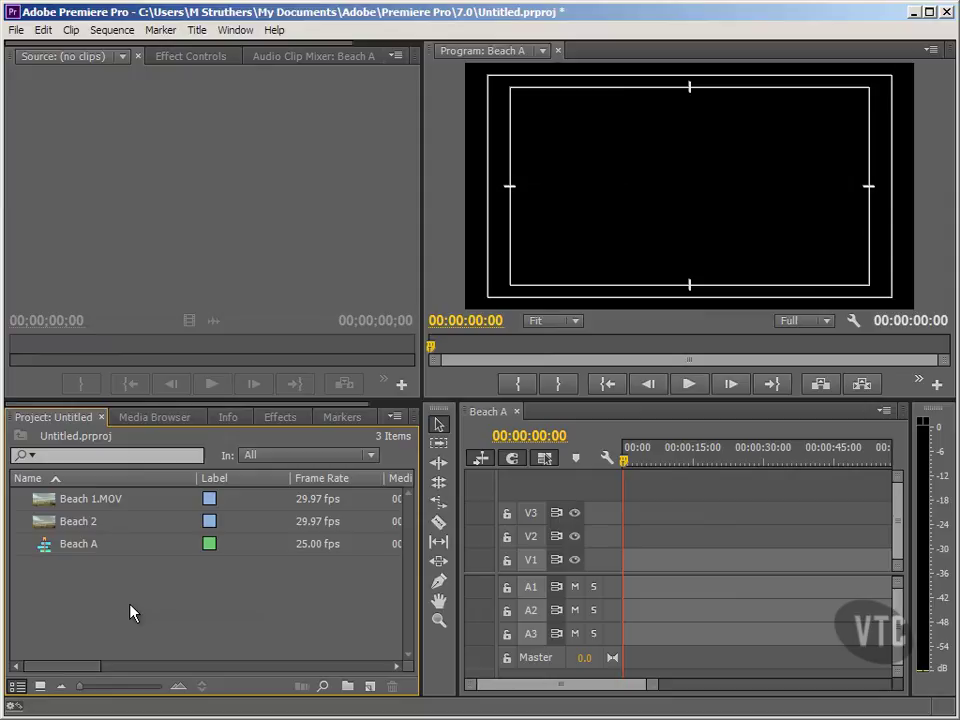
Open Beach 1.MOV in the Source Monitor and extend its Out point to a marked duration of 00:00:03:22.
left_click(82, 501)
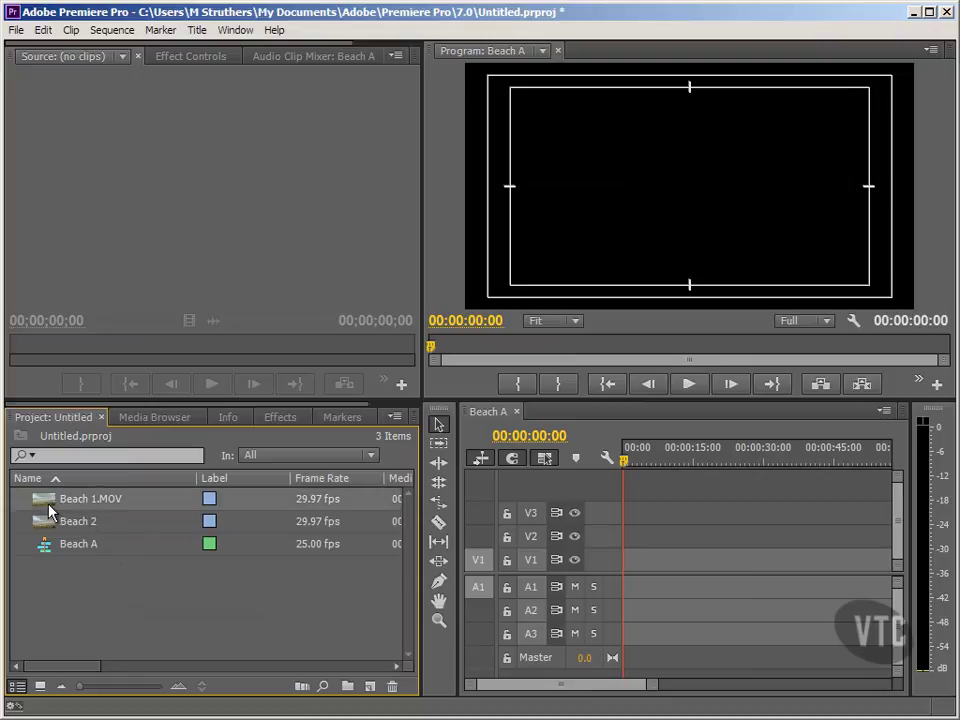
double_click(50, 503)
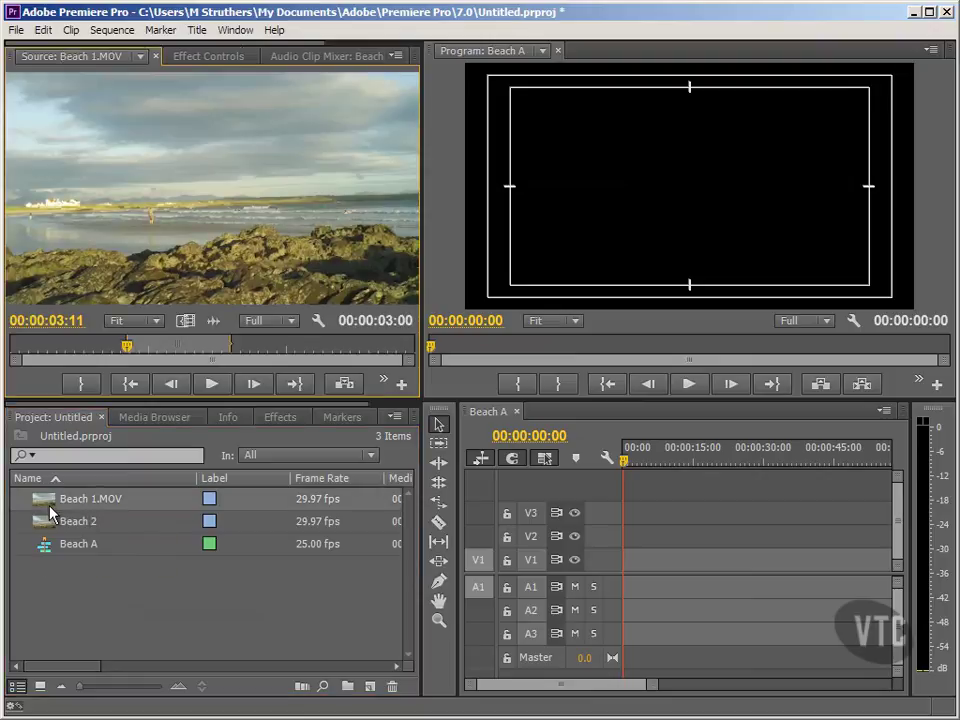
left_click(86, 589)
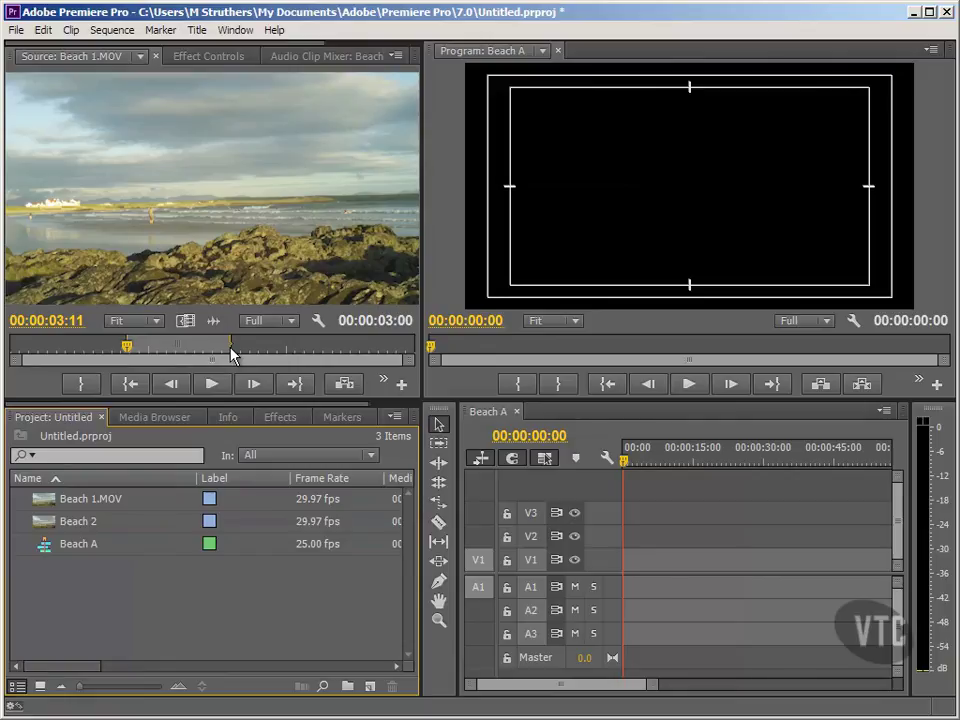
left_click_drag(232, 352, 257, 345)
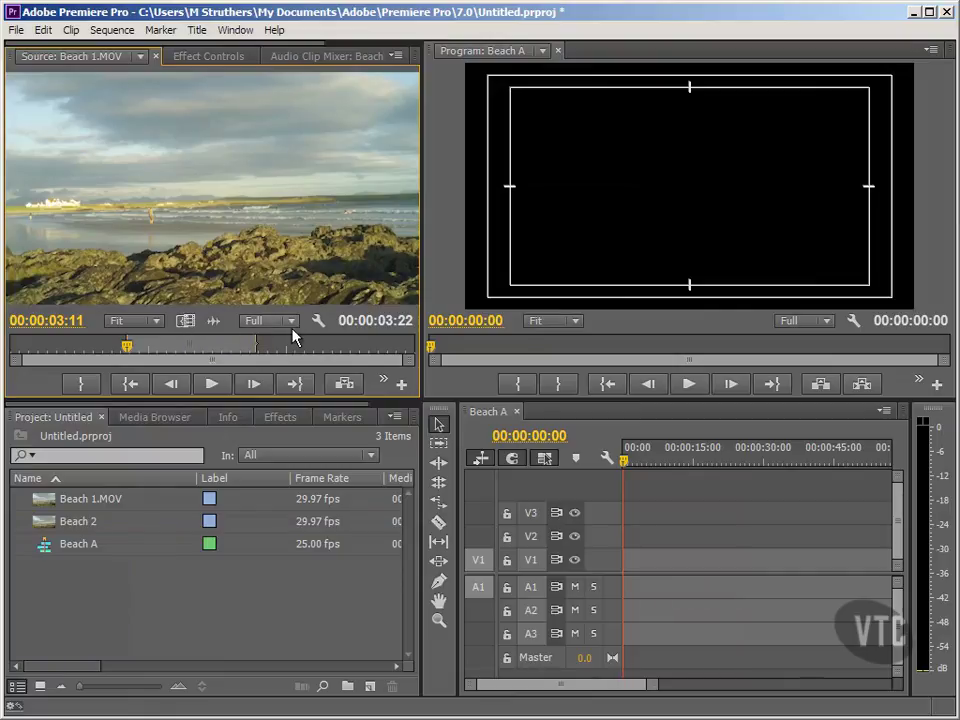
Insert the marked Beach 1.MOV range into the Beach A sequence and return the playhead to the sequence start.
left_click(341, 385)
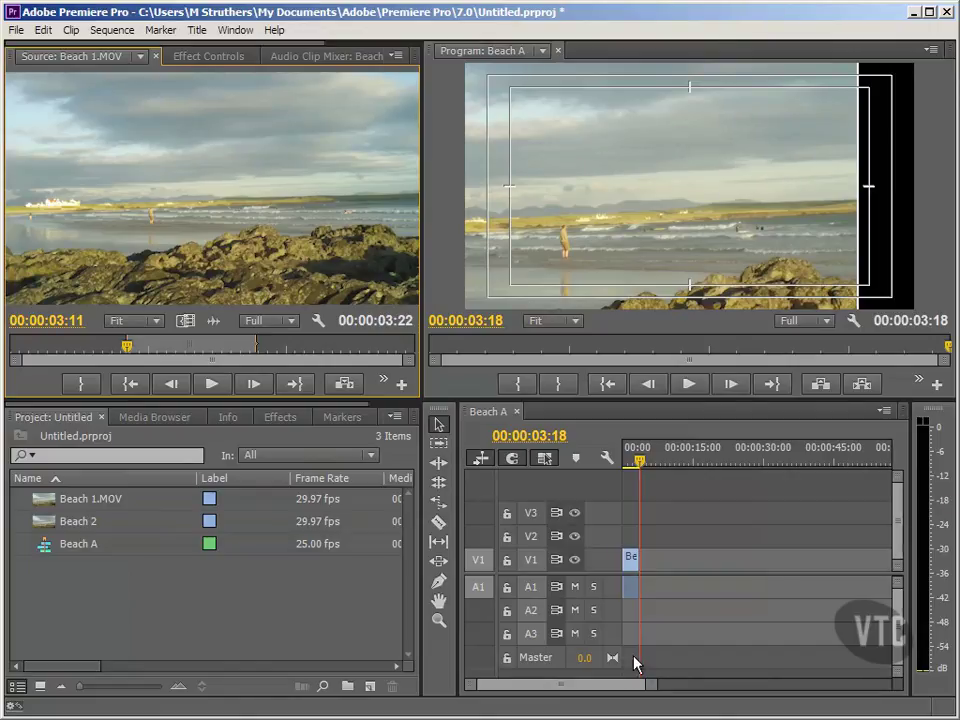
left_click_drag(648, 687, 583, 686)
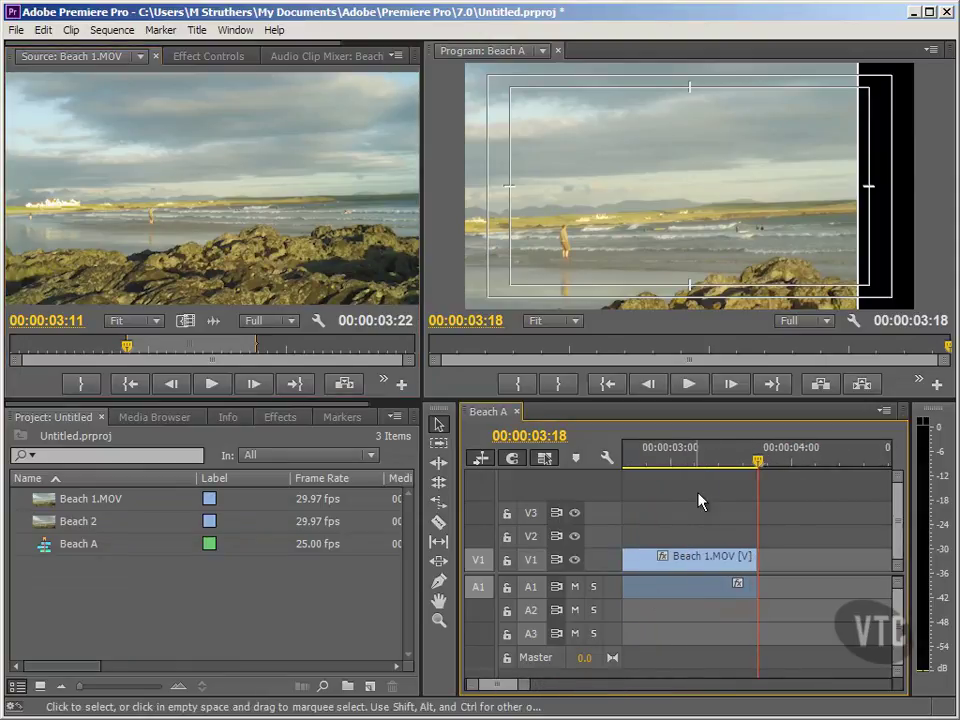
left_click(621, 391)
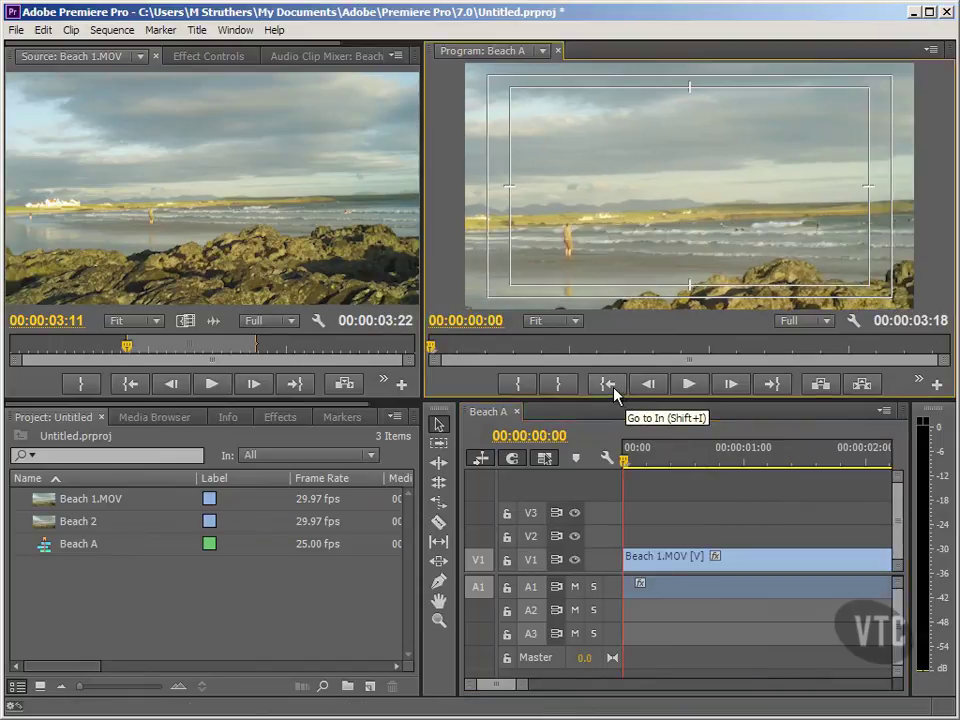
left_click(243, 556)
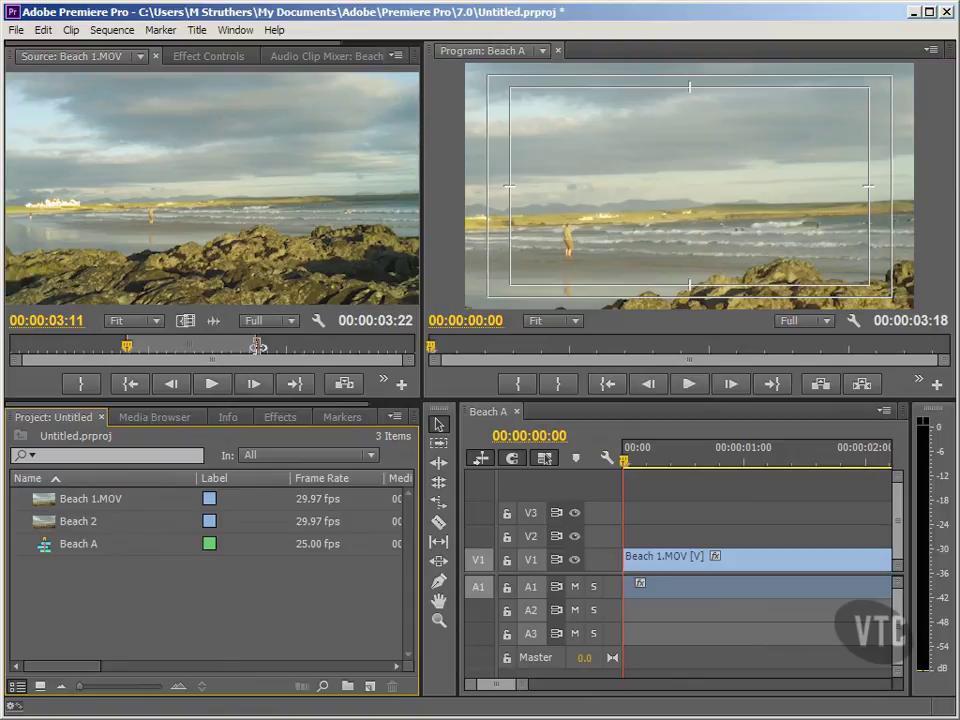
Mark a later 00:00:02:04 range of Beach 1.MOV and insert it at the end of the Beach A sequence.
left_click_drag(258, 346, 366, 346)
left_click_drag(128, 355, 292, 349)
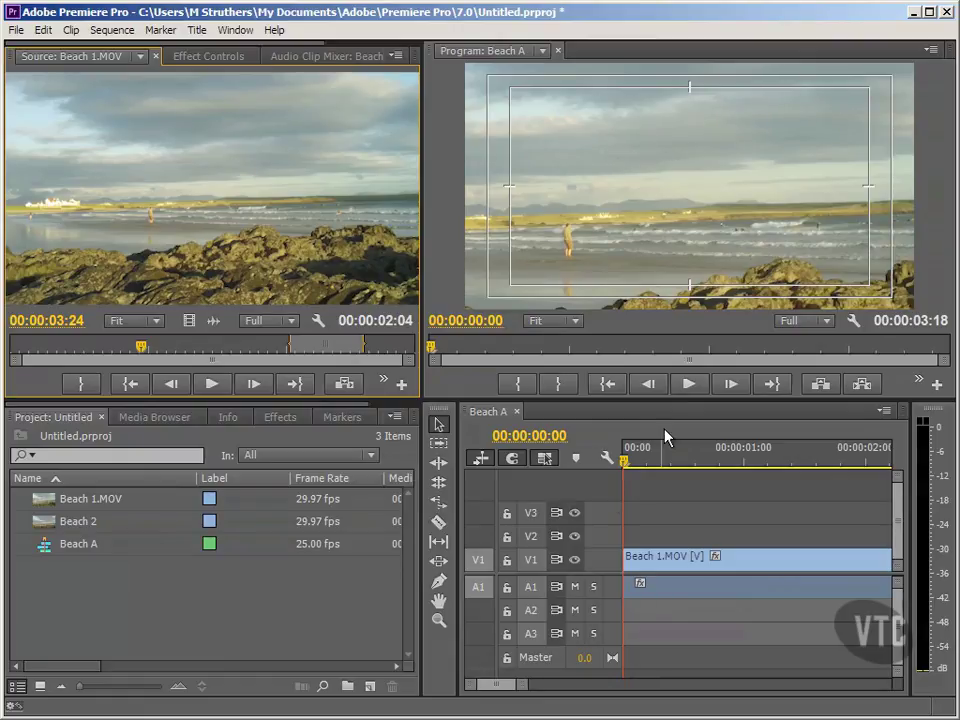
left_click(772, 385)
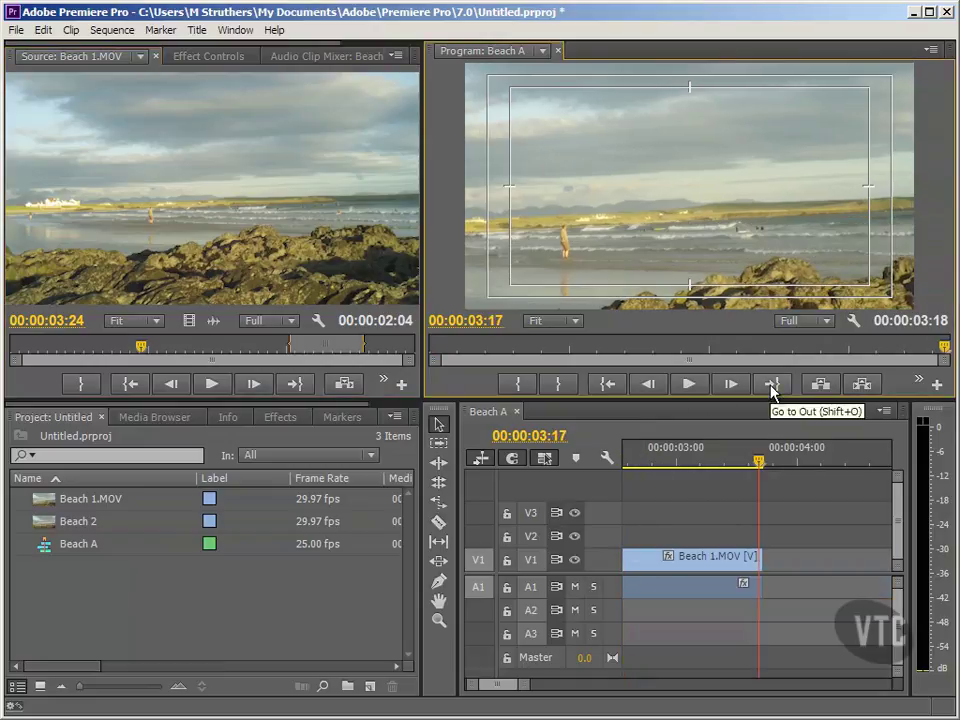
left_click(345, 384)
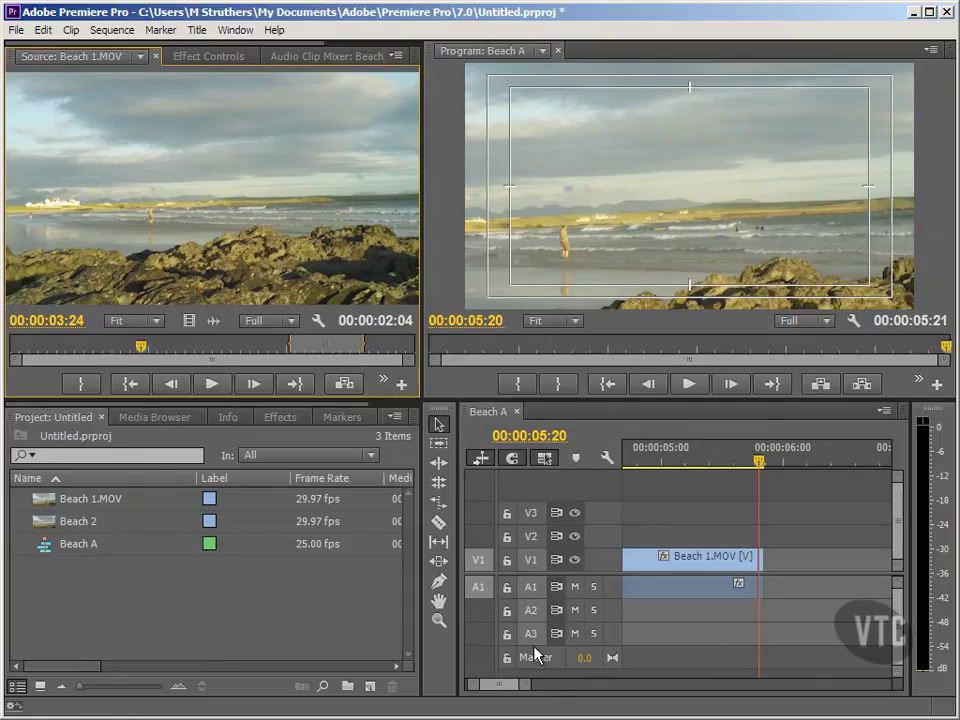
left_click(527, 686)
left_click_drag(527, 686, 551, 686)
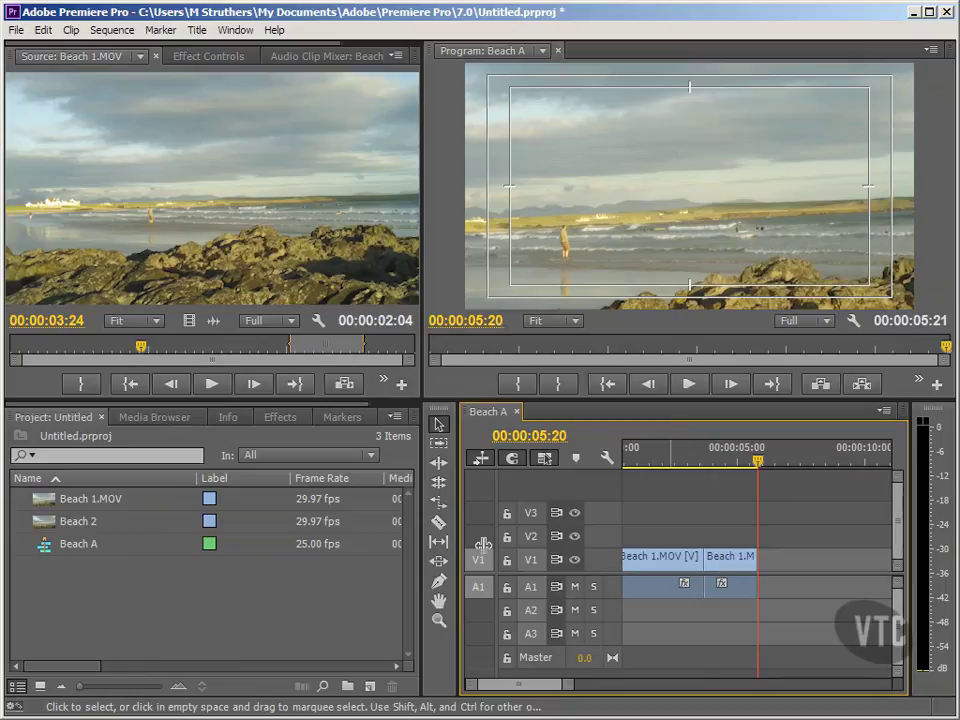
Open the Beach 2 clip in the Source Monitor and mark its Out point at 00:00:06:07.
left_click(82, 528)
double_click(50, 528)
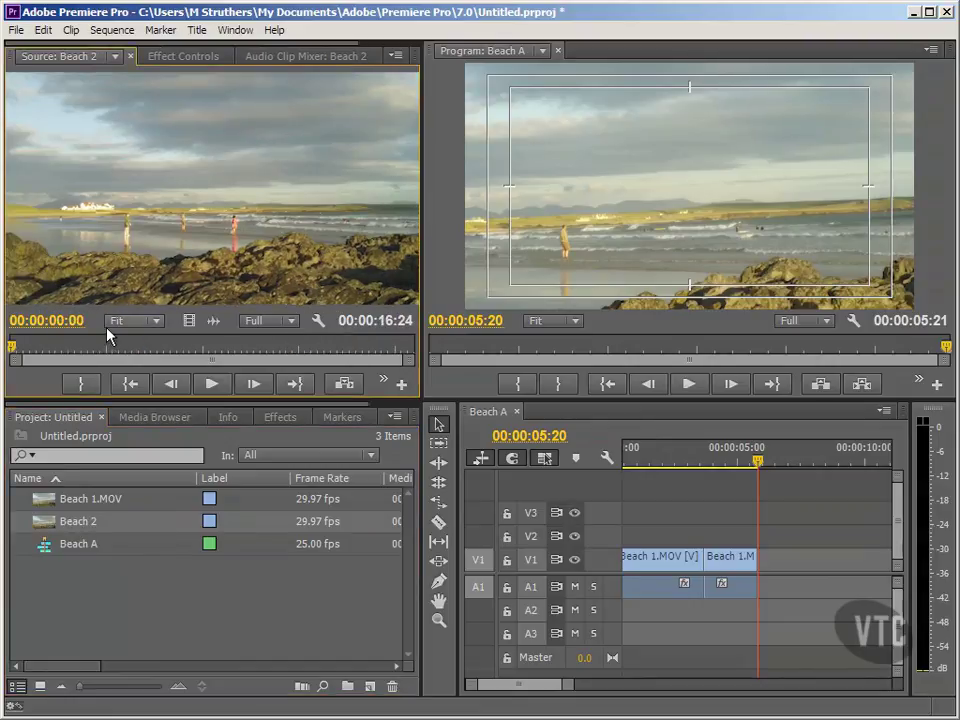
left_click(162, 350)
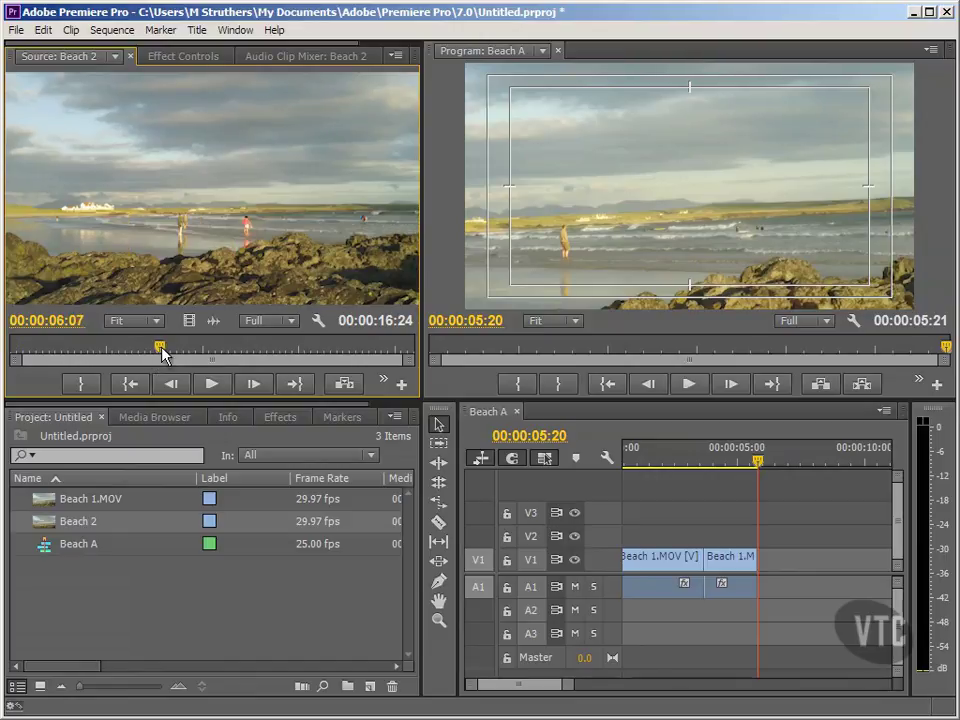
left_click(95, 385)
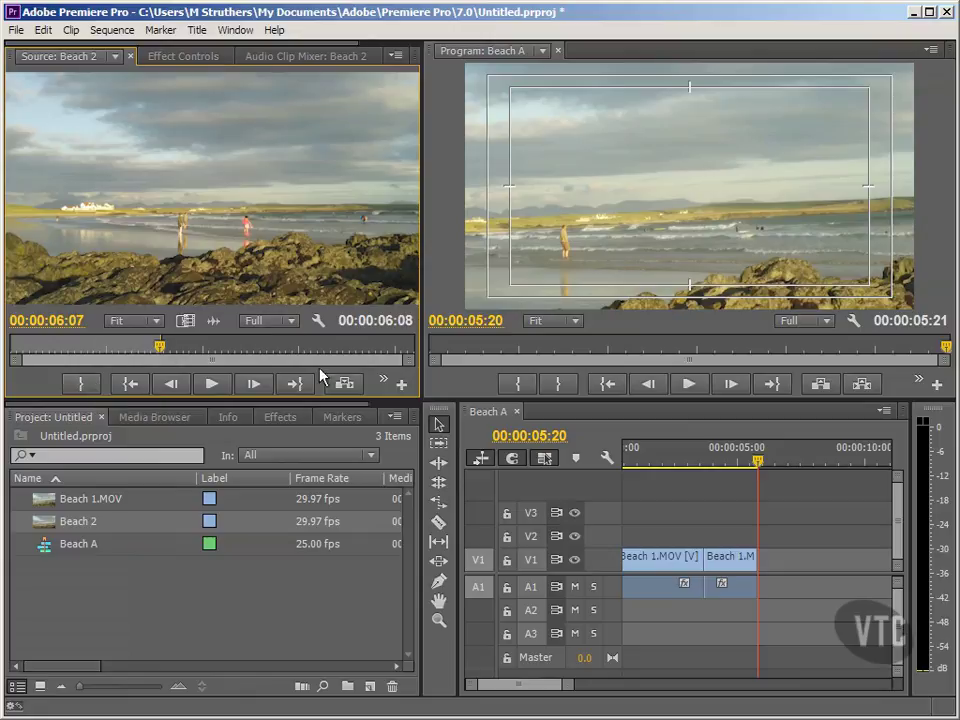
Insert the marked Beach 2 range at the end of the Beach A sequence.
left_click(343, 386)
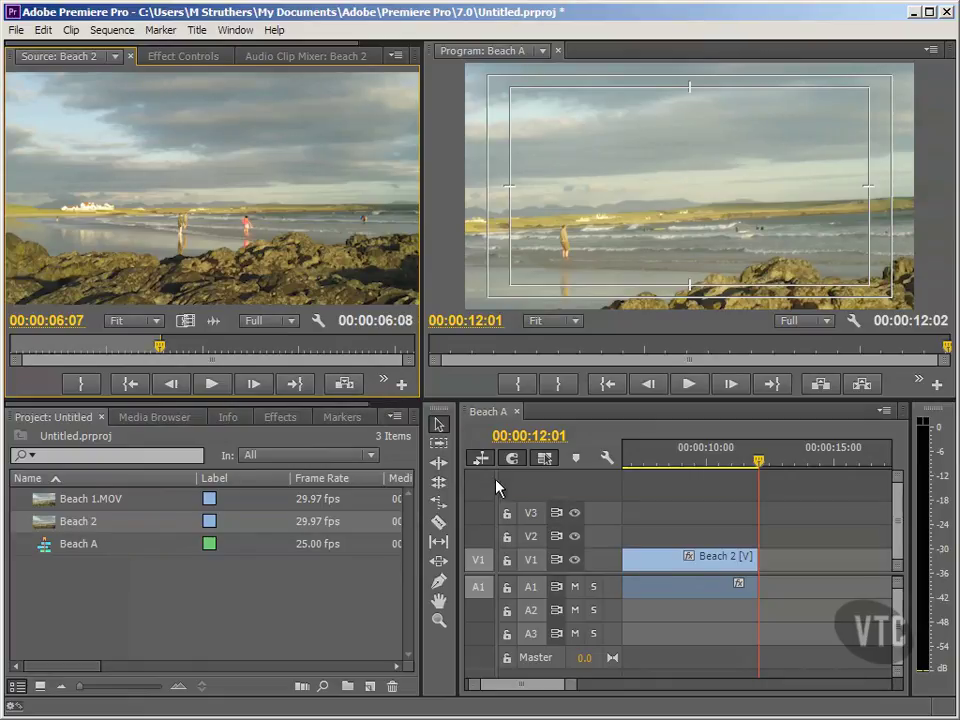
left_click_drag(548, 681, 606, 693)
left_click(309, 600)
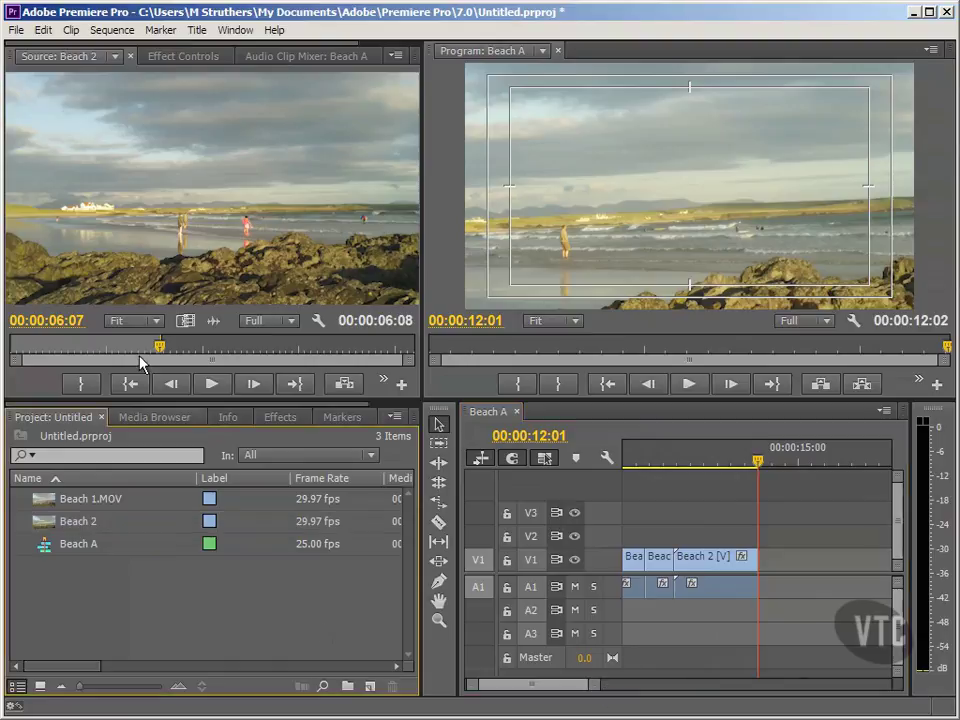
Save the project and close all clips loaded in the Source Monitor.
left_click(16, 30)
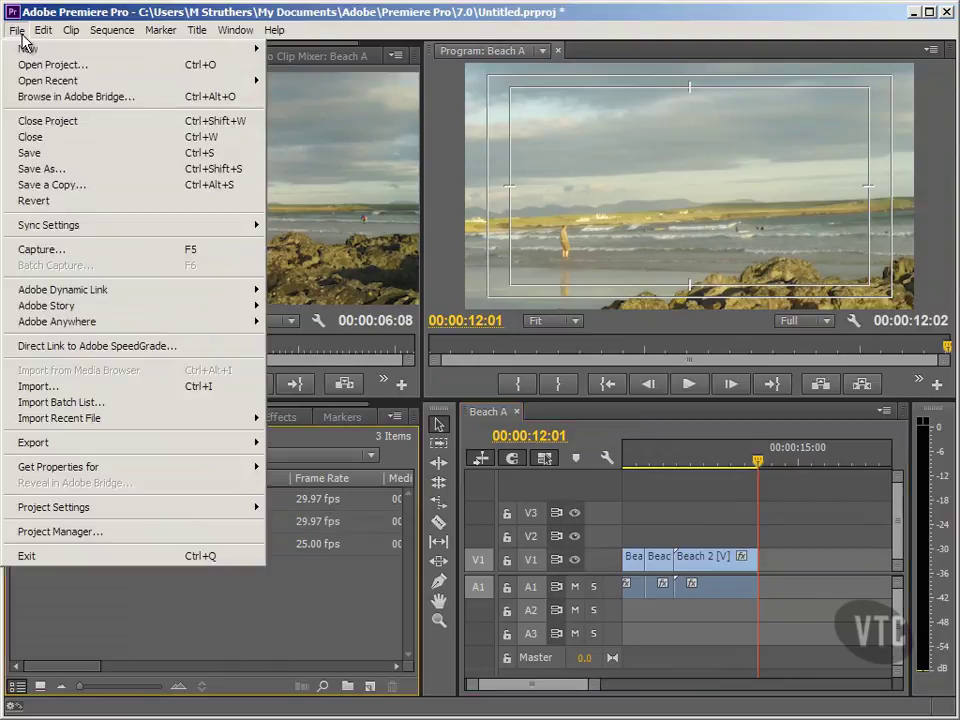
left_click(30, 153)
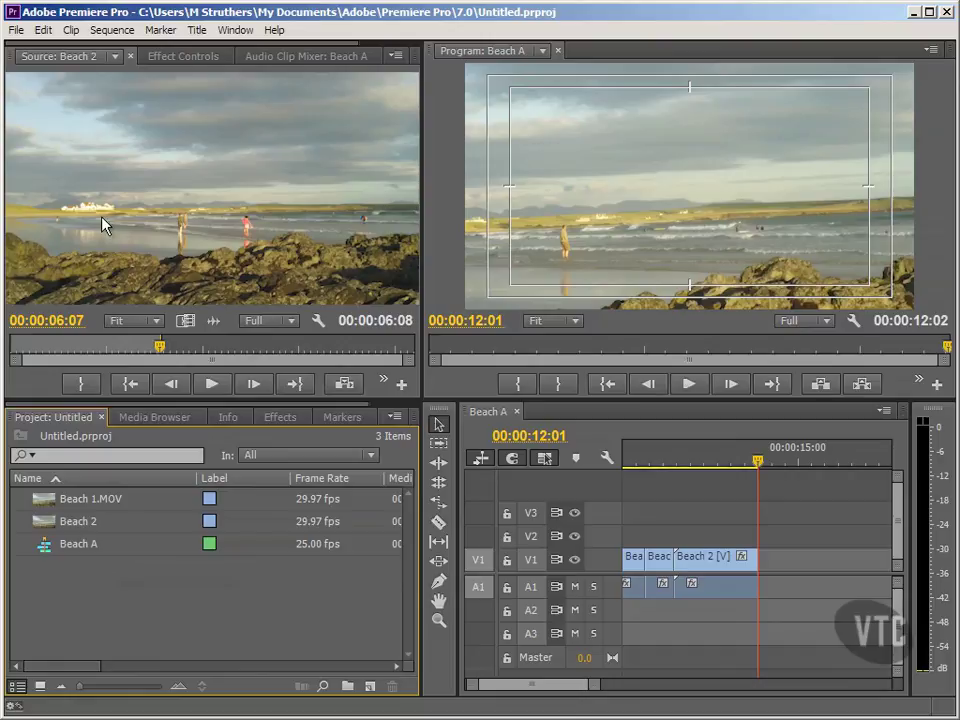
left_click(115, 58)
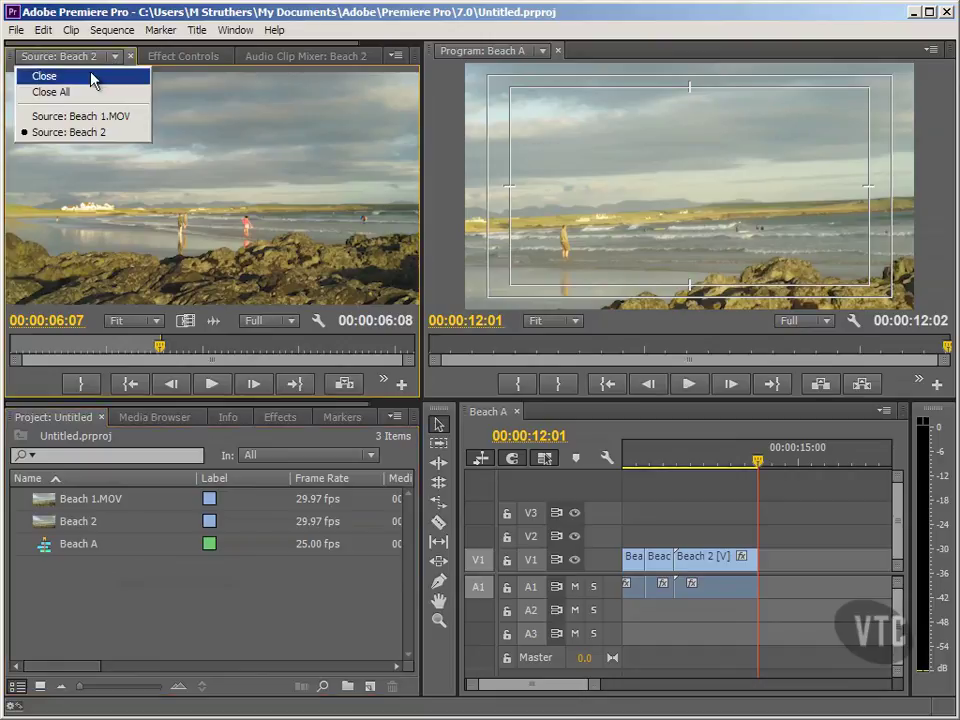
left_click(78, 92)
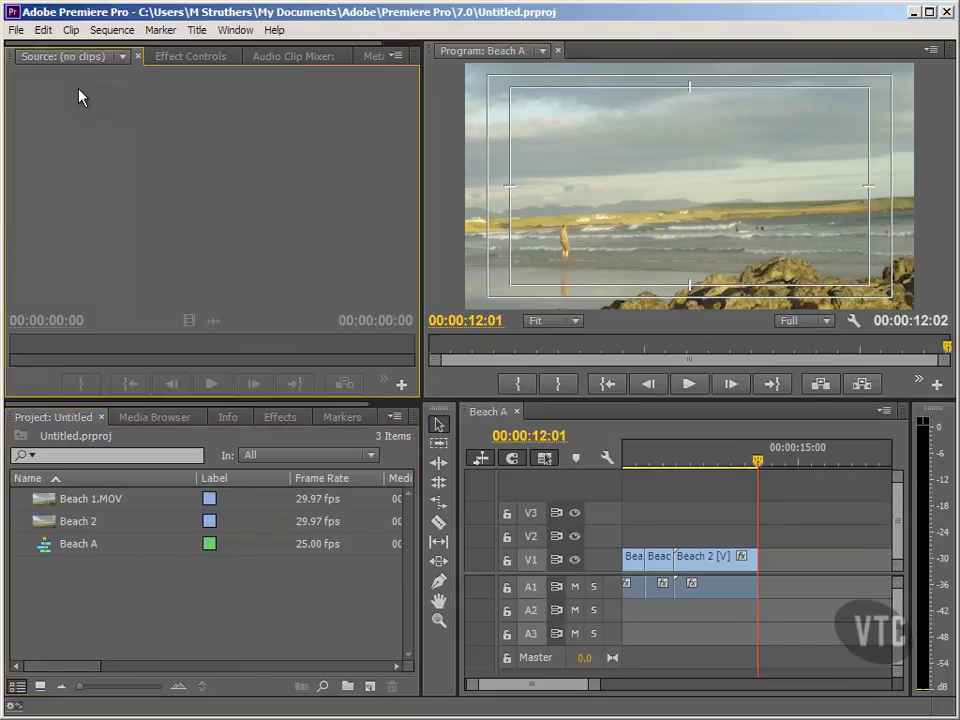
left_click(141, 577)
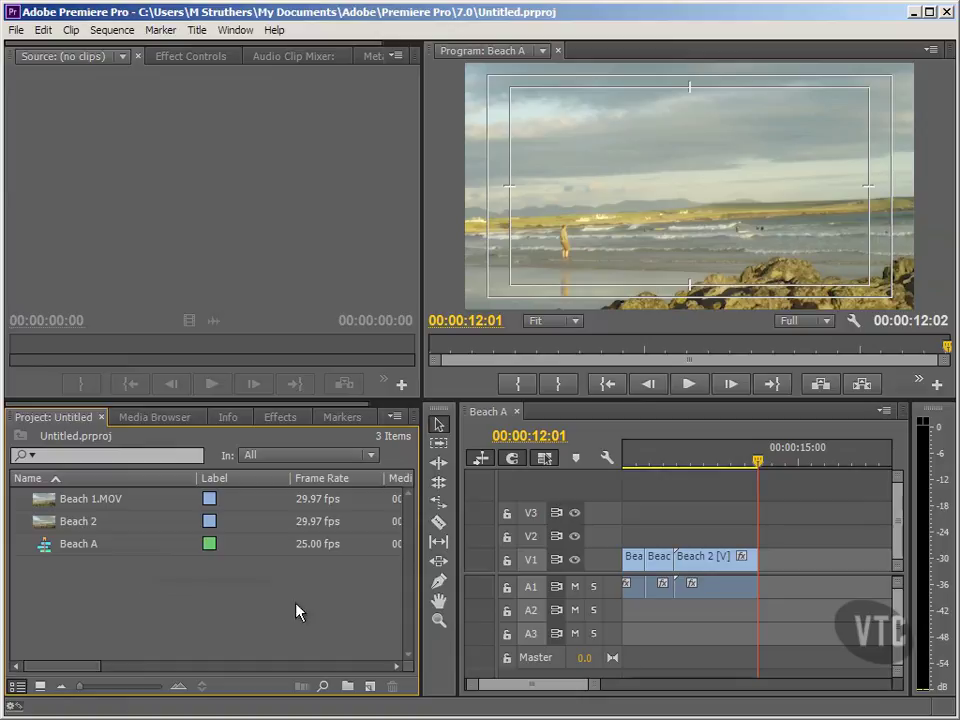
Create a new sequence named Beach B with the DV - PAL Widescreen 48kHz preset.
left_click(370, 686)
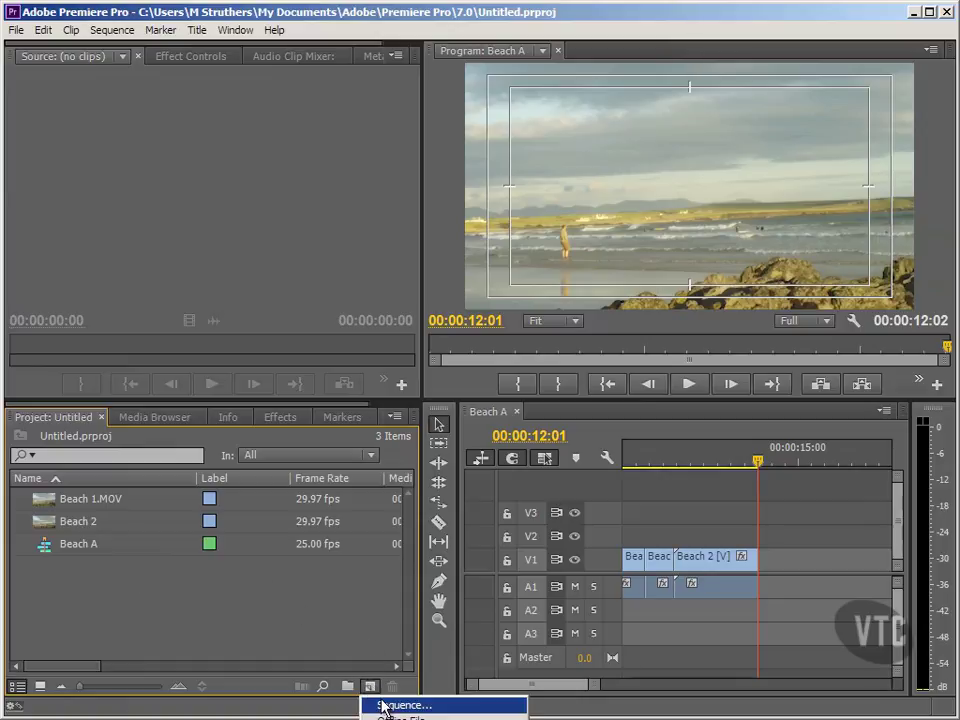
left_click(383, 706)
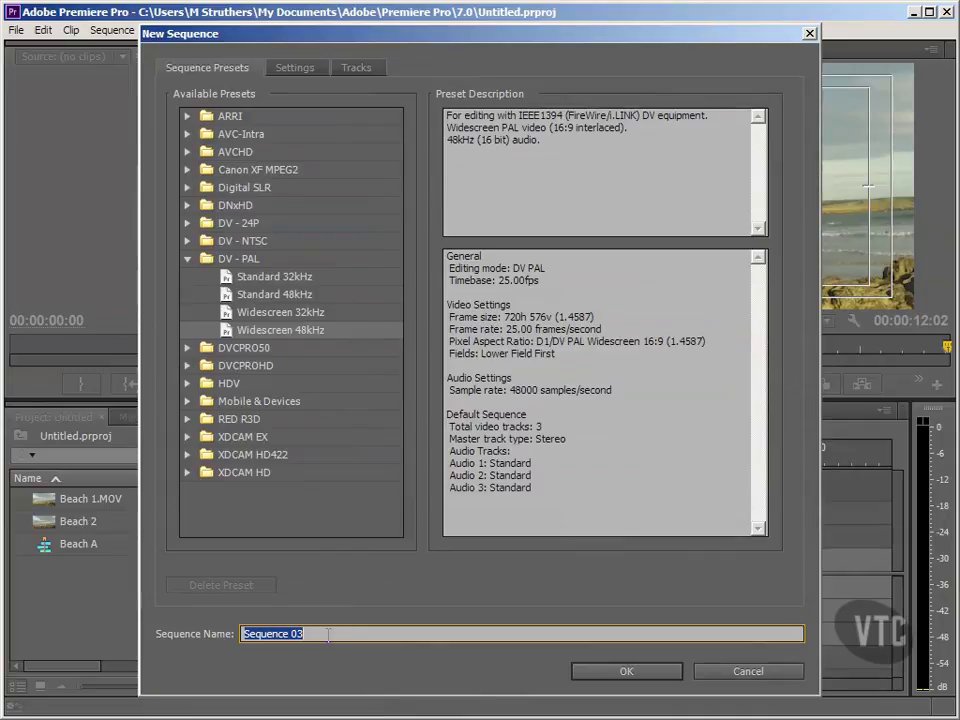
type("Beach")
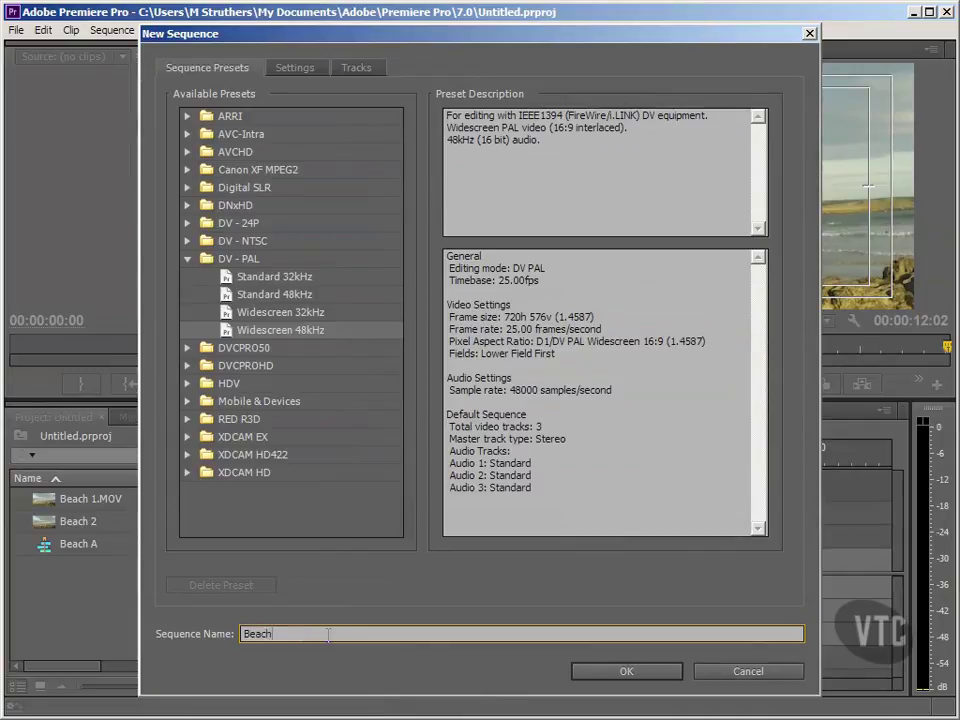
type(" B")
left_click(613, 671)
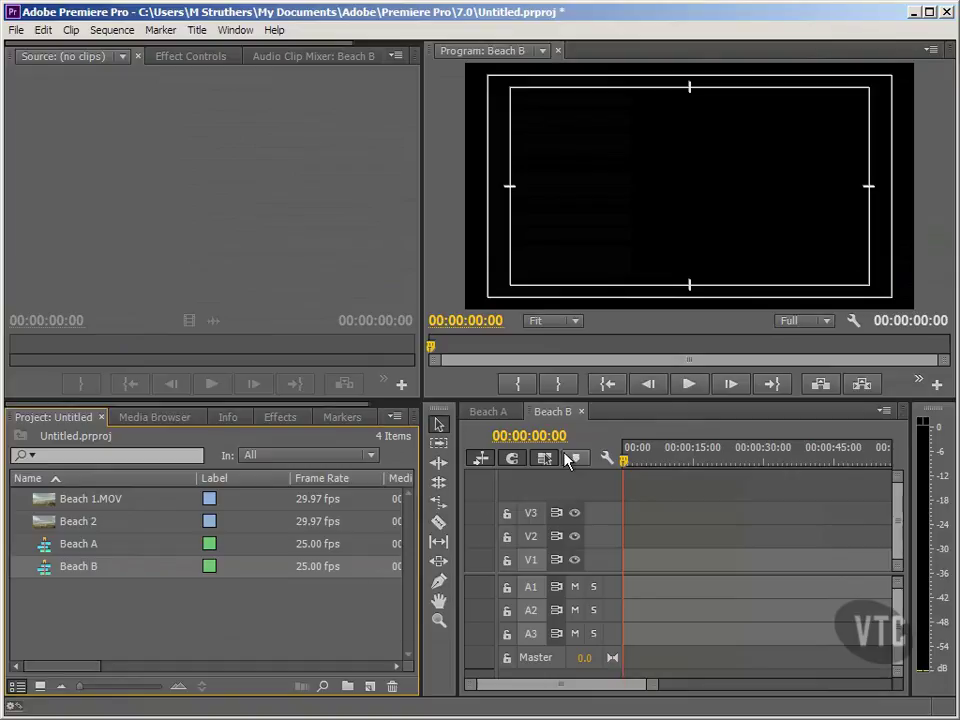
Place the Beach 2 clip at the start of the Beach B sequence on V1, changing the sequence settings to match the clip.
left_click(555, 414)
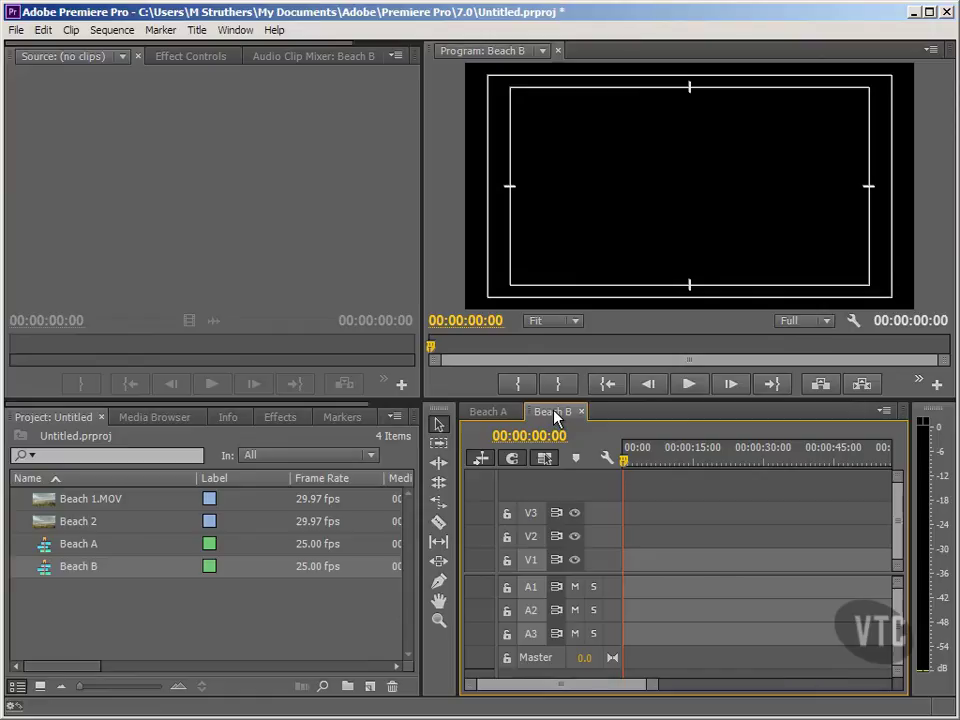
mouse_move(144, 570)
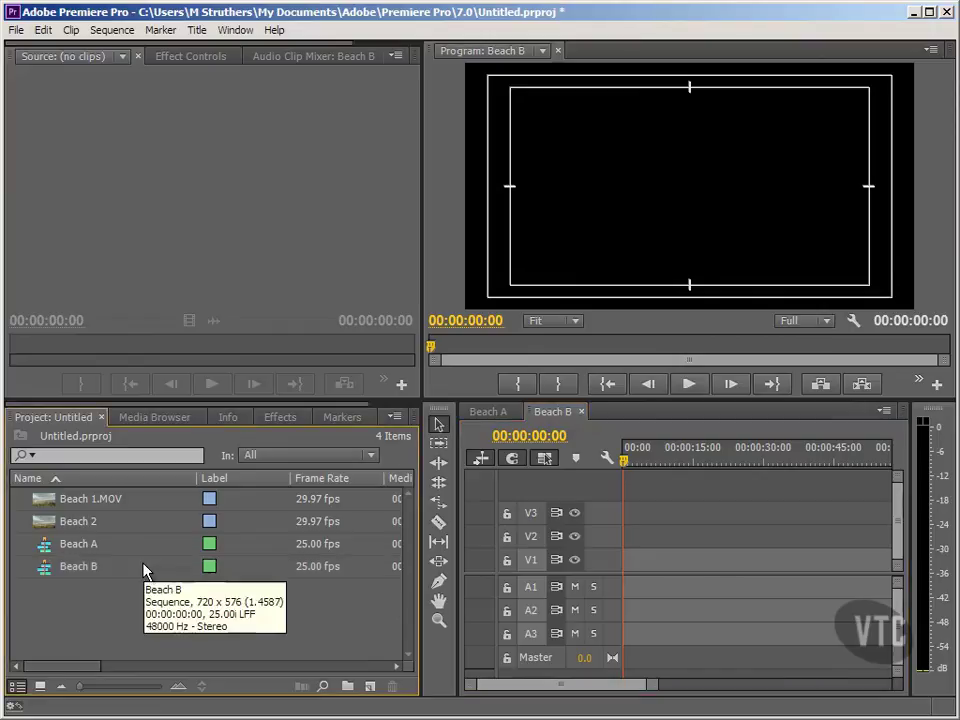
left_click(476, 413)
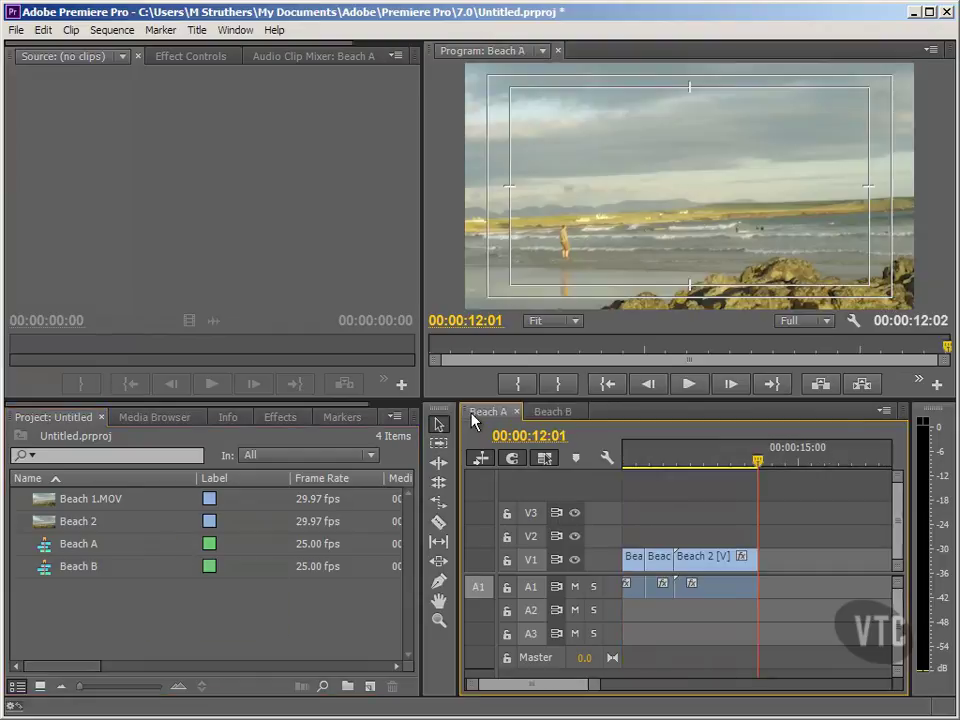
left_click(540, 413)
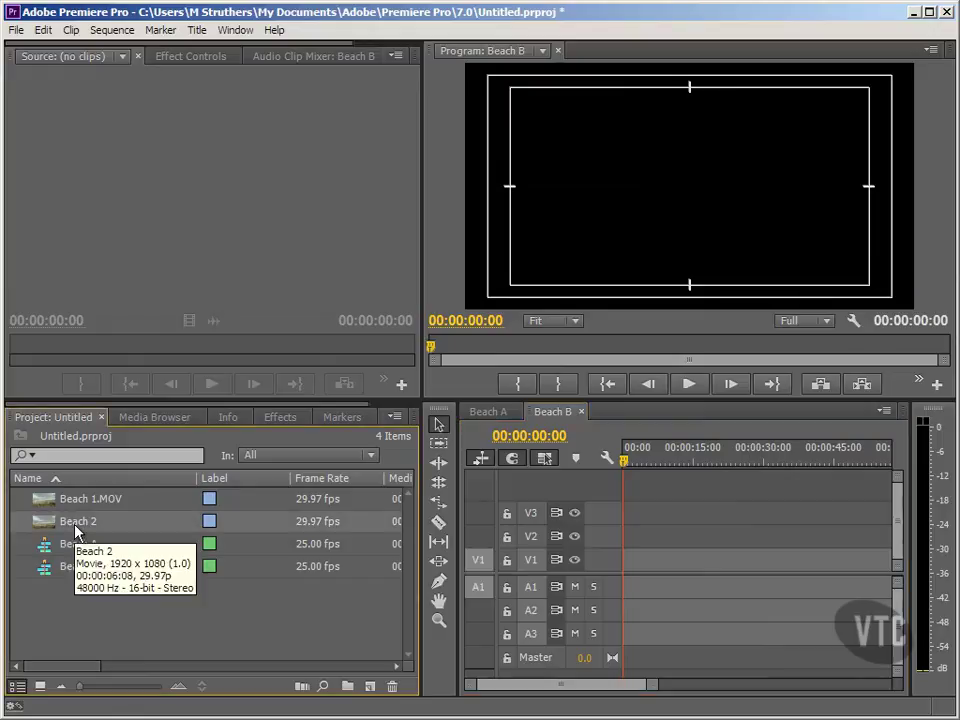
left_click_drag(48, 527, 632, 579)
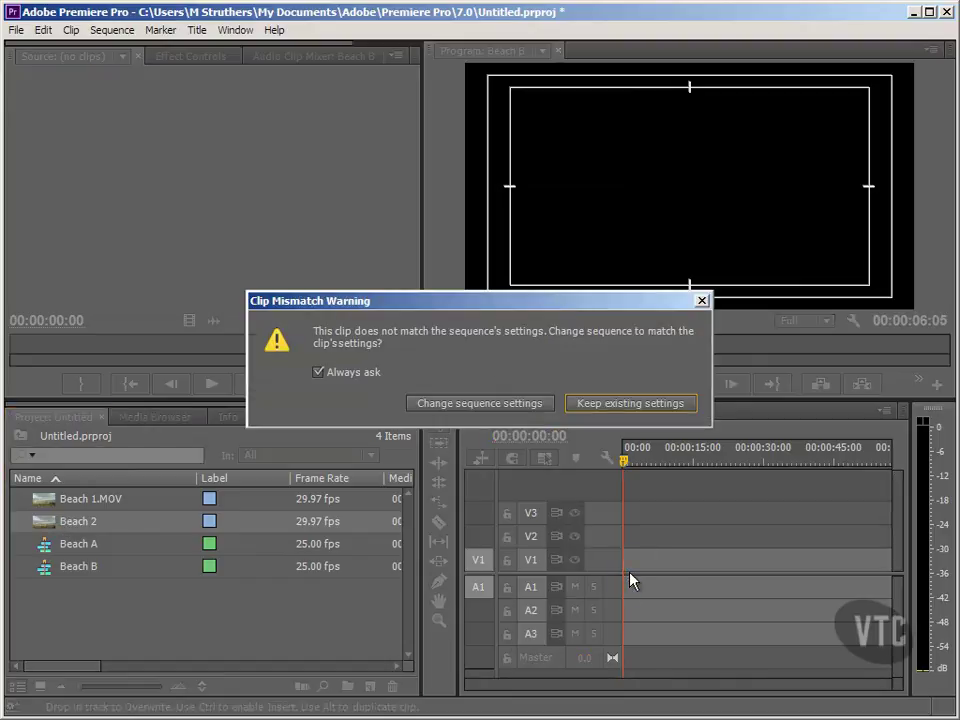
left_click(535, 404)
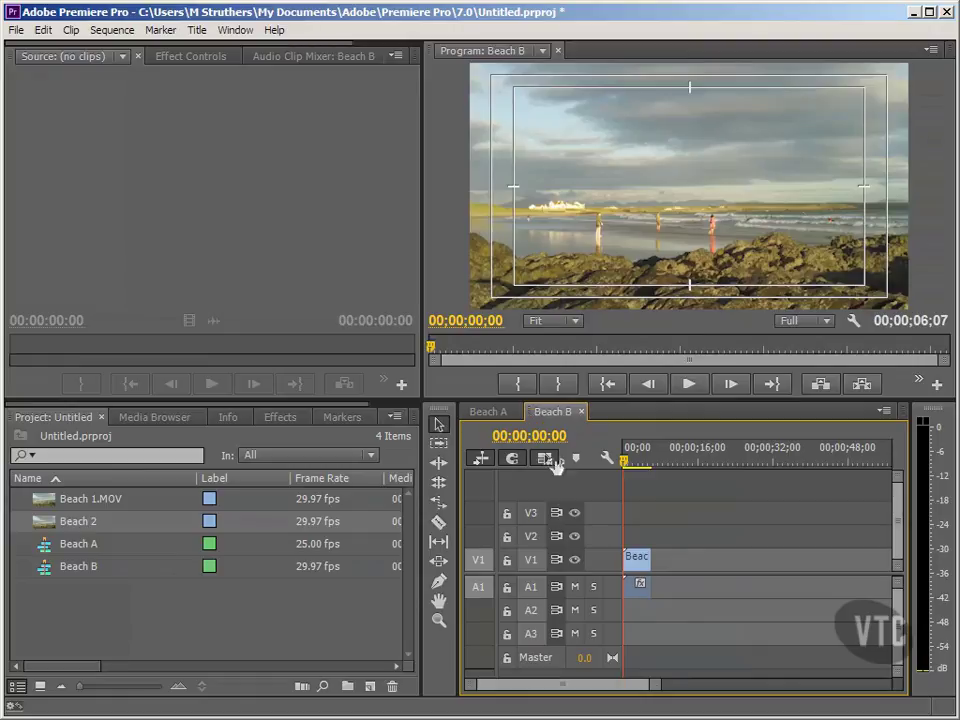
left_click(533, 413)
left_click_drag(652, 688, 621, 690)
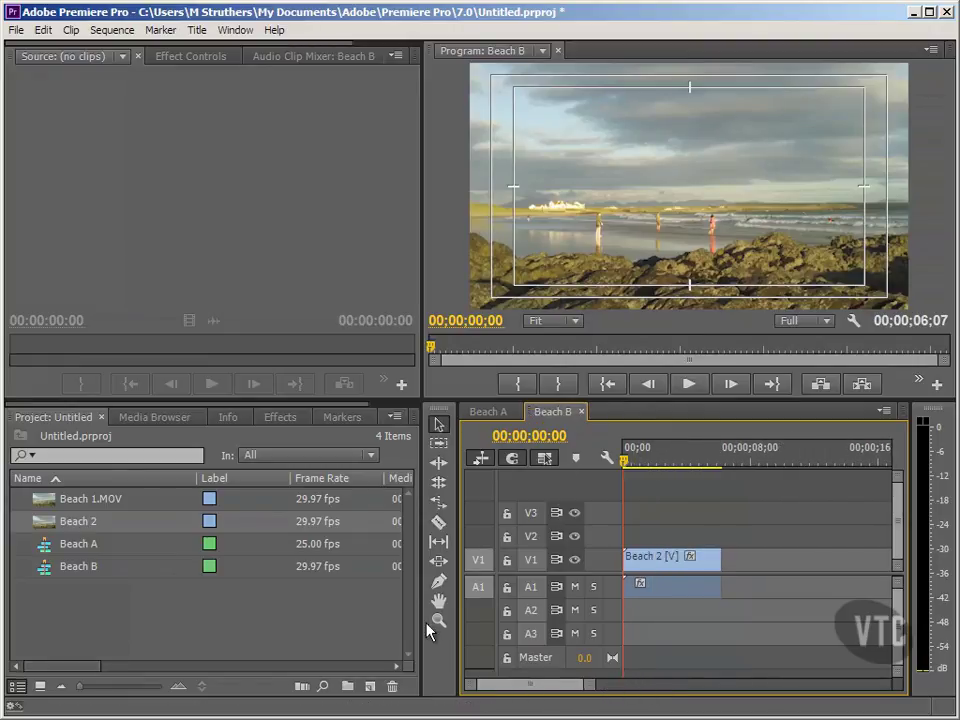
left_click(298, 611)
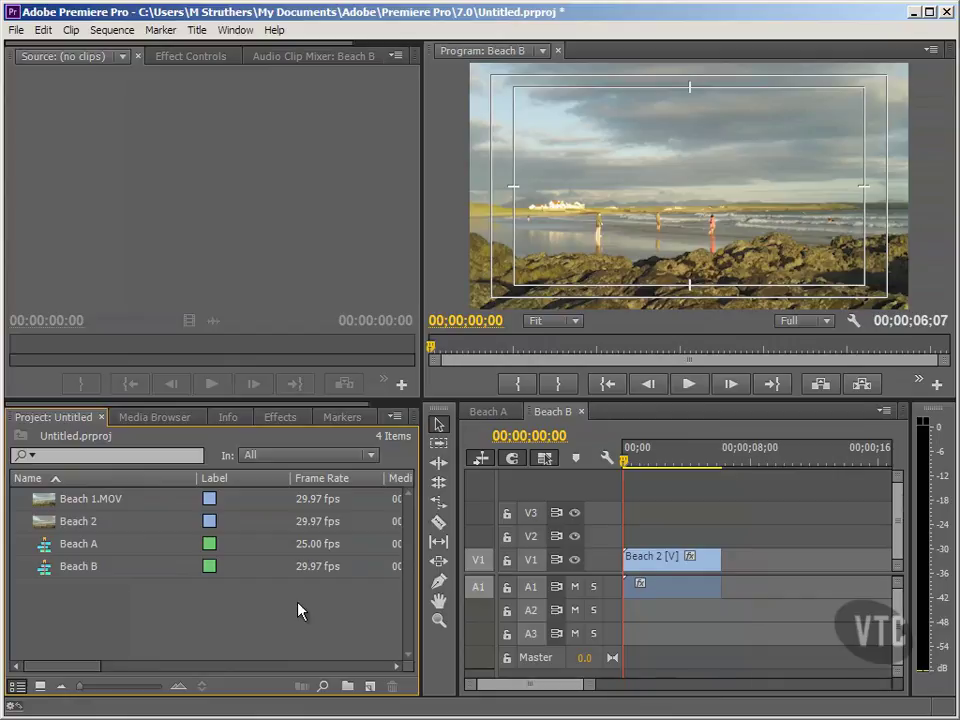